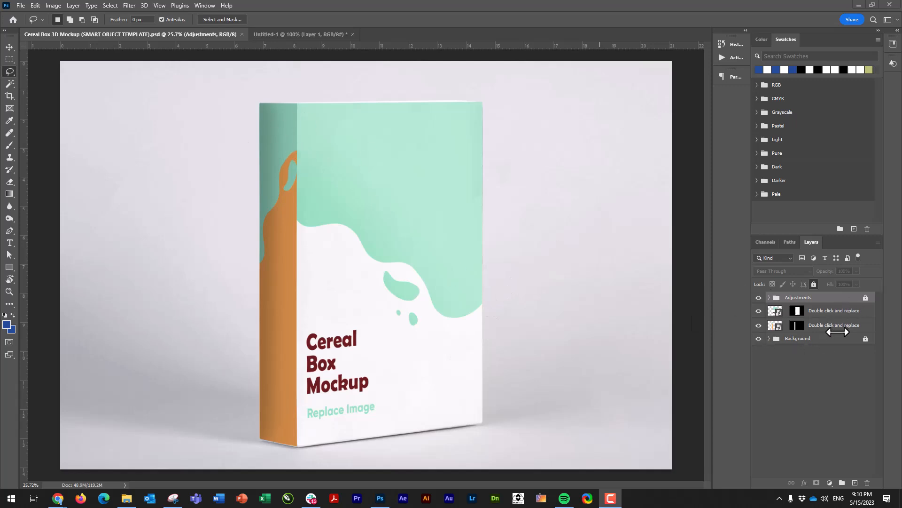
- Open the contents of the upper "Double click and replace" smart object, which holds the box's front panel
left_click(777, 312)
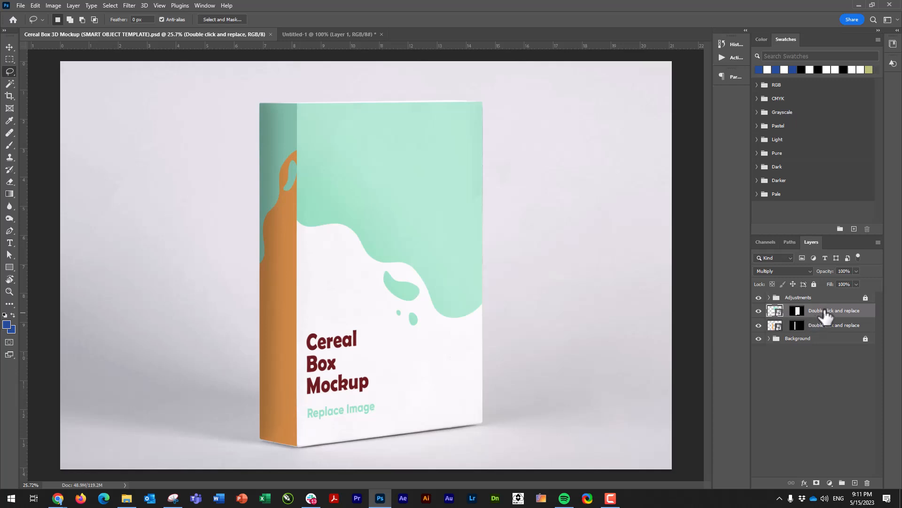
left_click(828, 327)
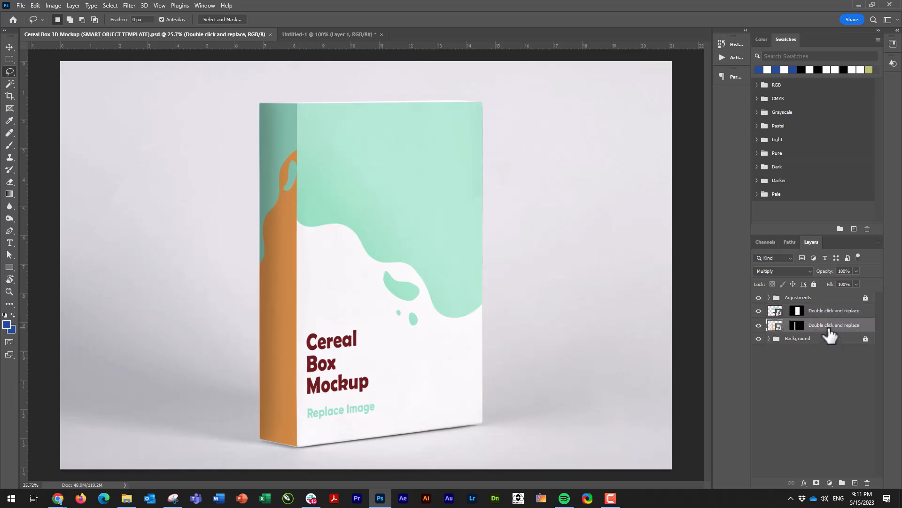
left_click(803, 312)
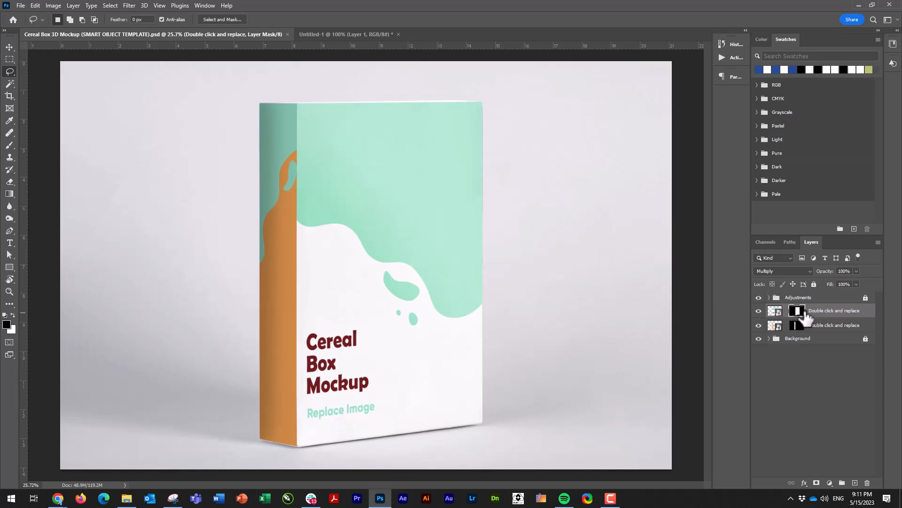
double_click(774, 313)
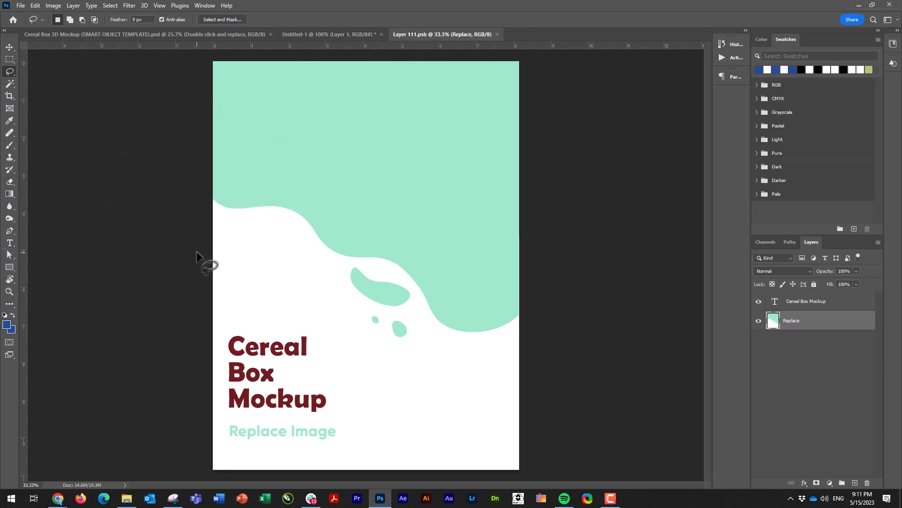
- Scribble a blue brush stroke across the front panel artwork, save the smart object and check the mockup
key("b")
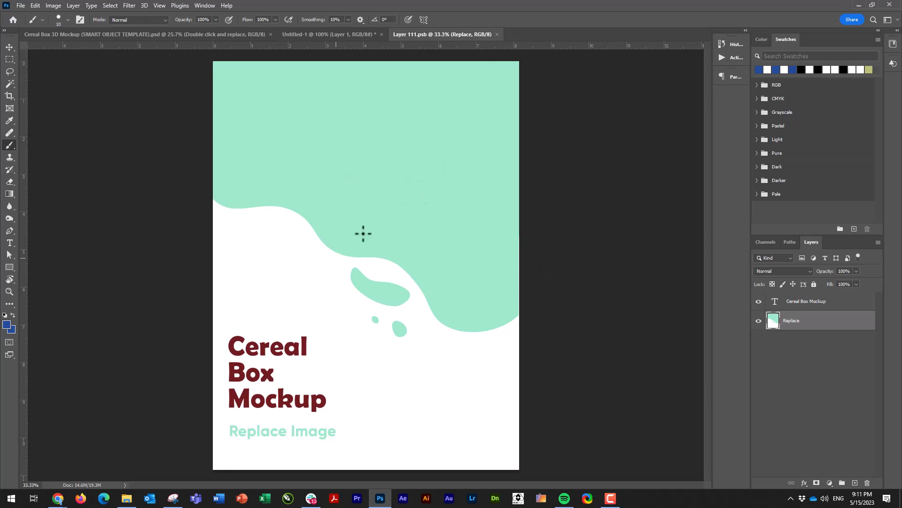
mouse_move(269, 206)
left_mouse_down()
mouse_move(316, 225)
mouse_move(363, 136)
mouse_move(352, 288)
left_mouse_up()
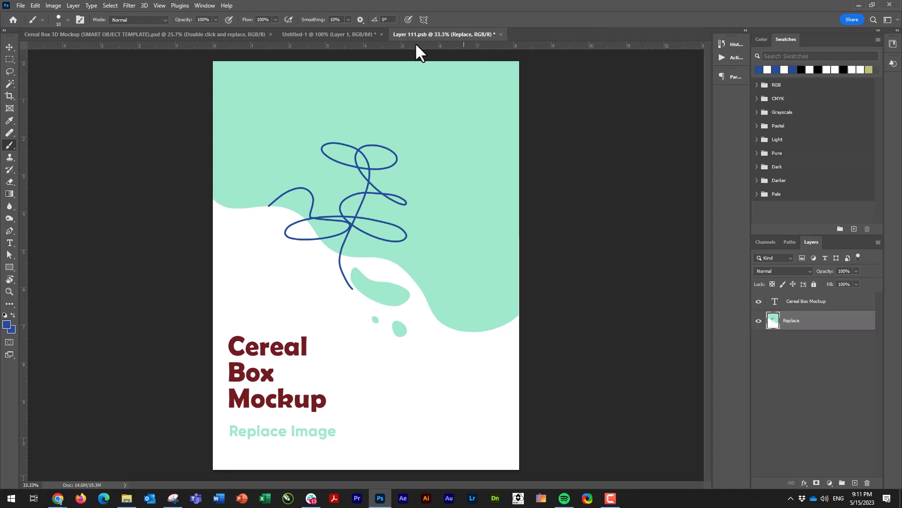
key("ctrl+s")
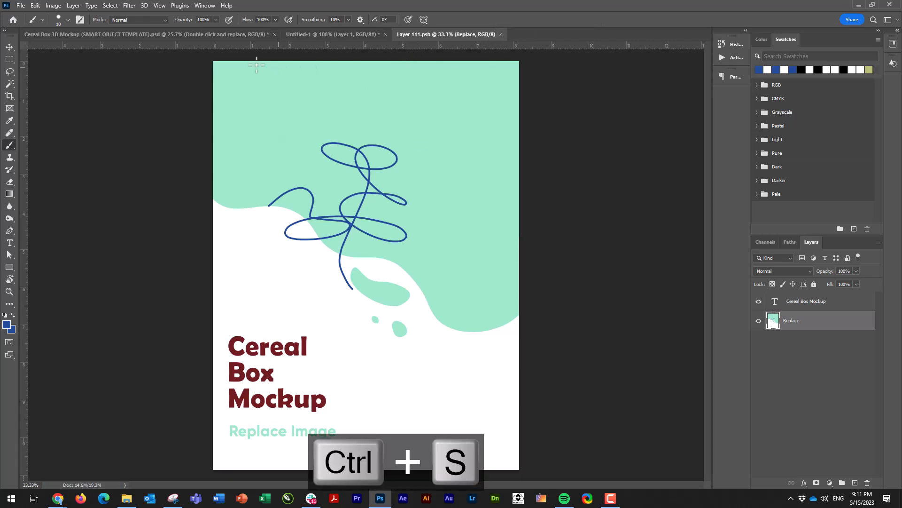
left_click(171, 34)
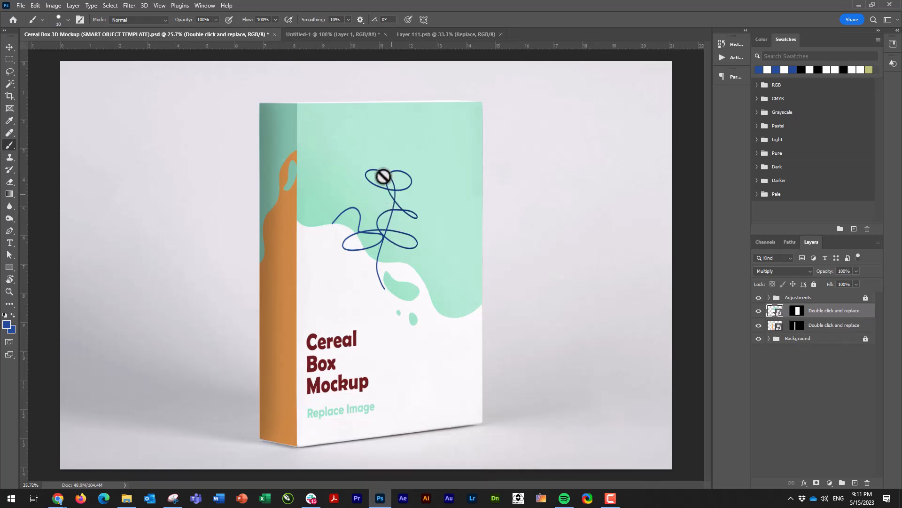
- Select the entire Funky Fruity Bombs artwork in Untitled-1 with the Rectangular Marquee tool
left_click(322, 33)
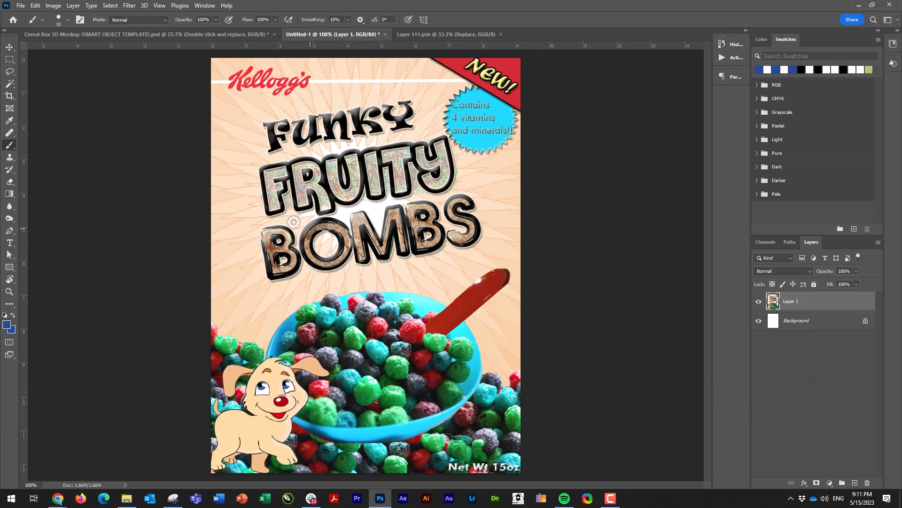
left_click(10, 59)
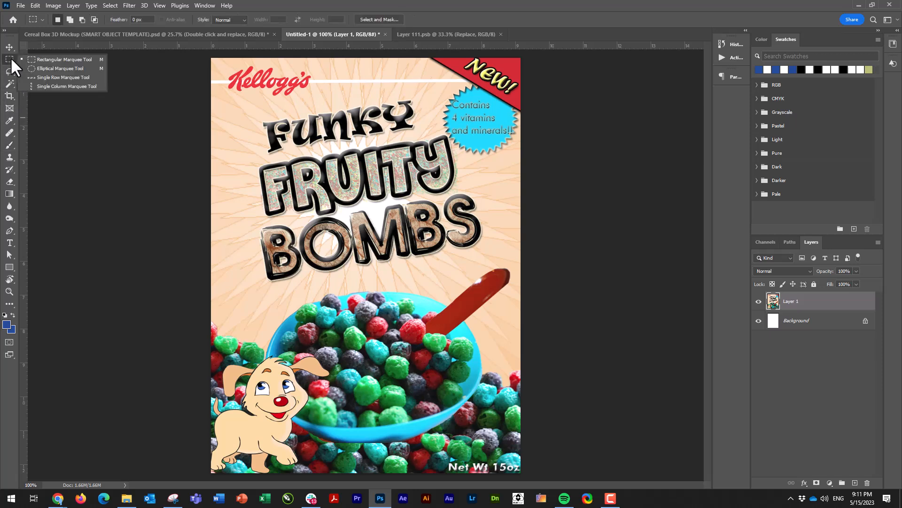
left_click(46, 58)
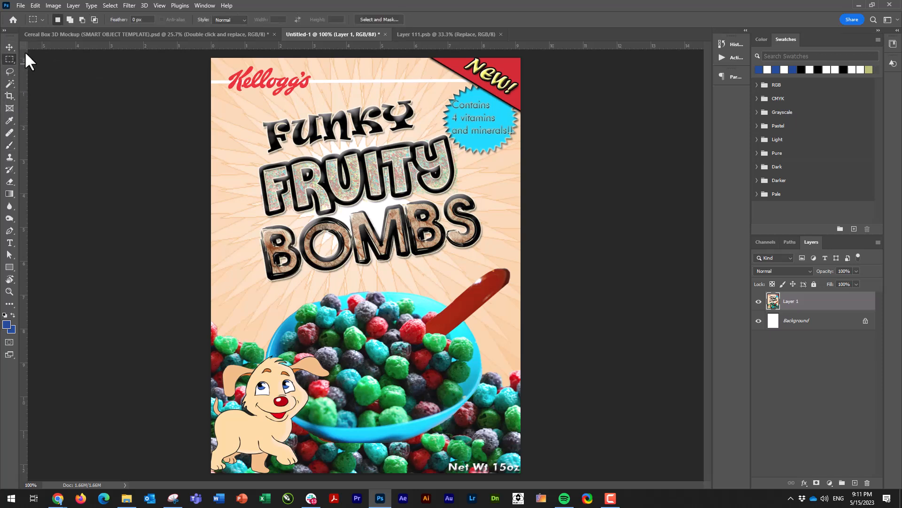
left_click_drag(206, 55, 564, 484)
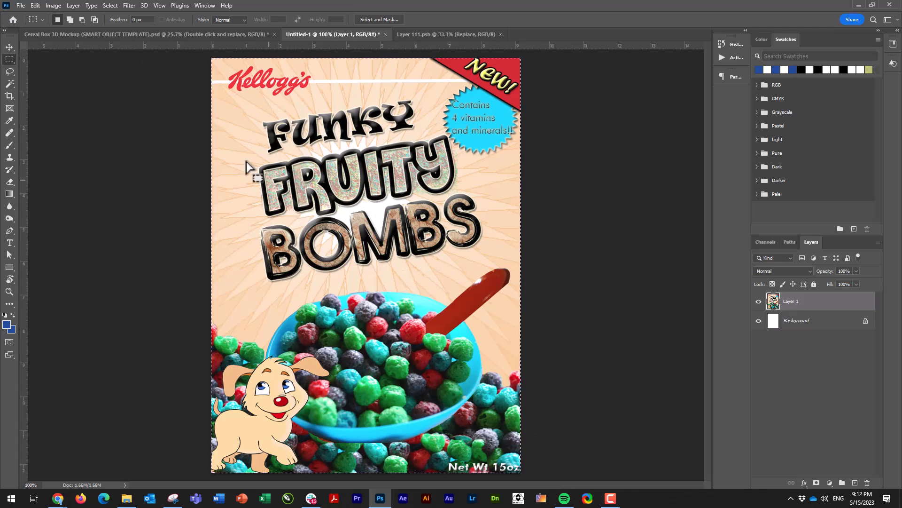
- Copy the selected cereal artwork with Copy Merged
left_click(37, 5)
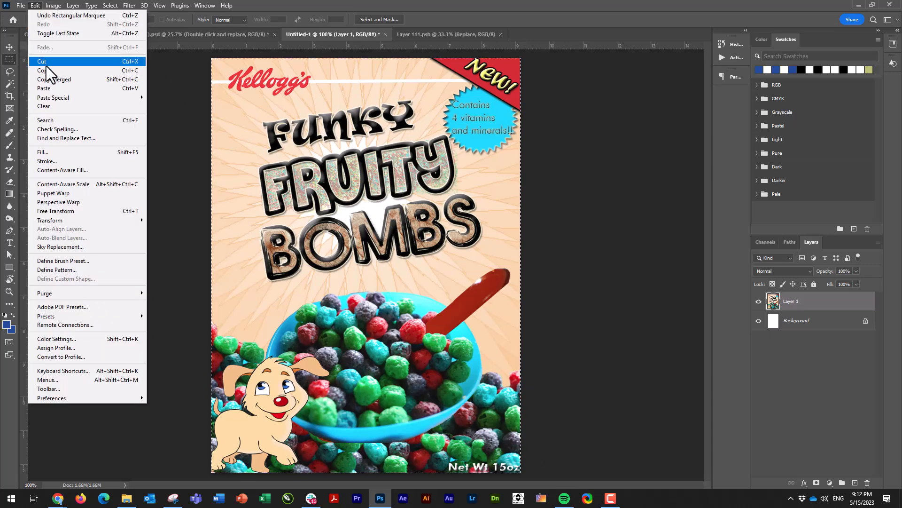
left_click(315, 7)
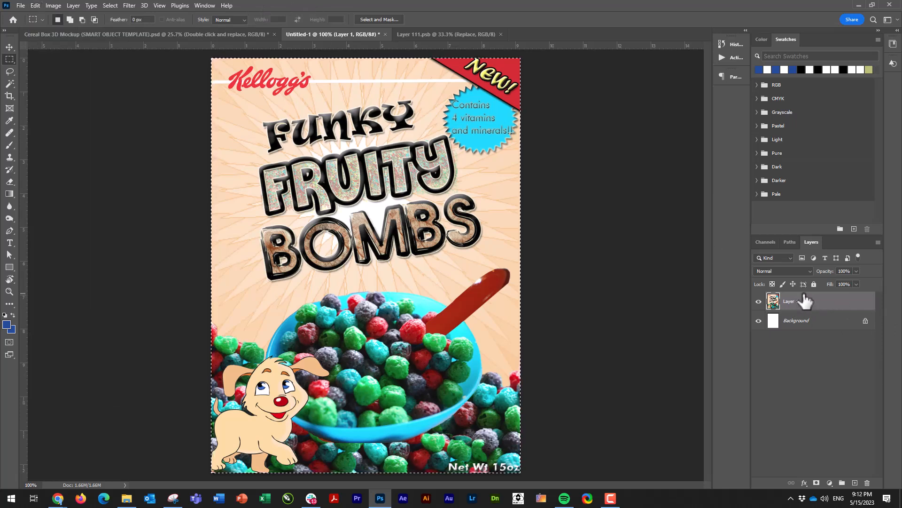
left_click_drag(820, 308, 386, 171)
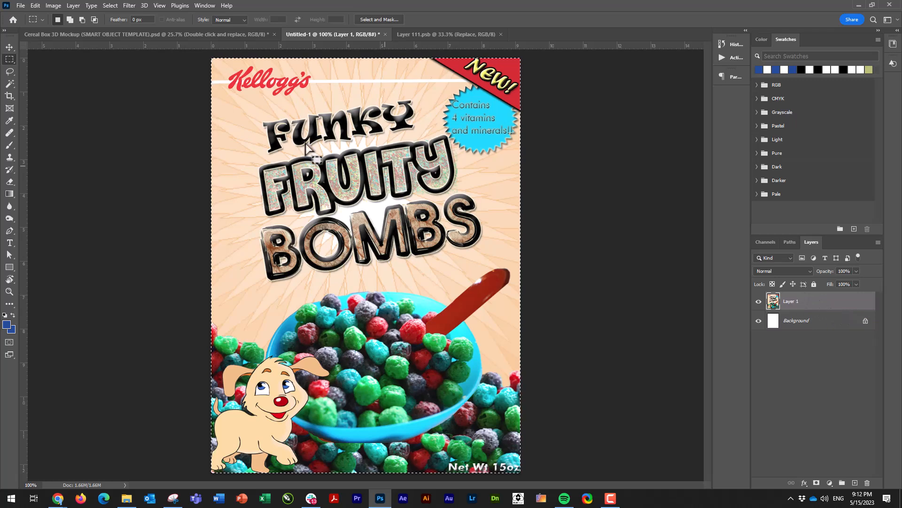
left_click(35, 6)
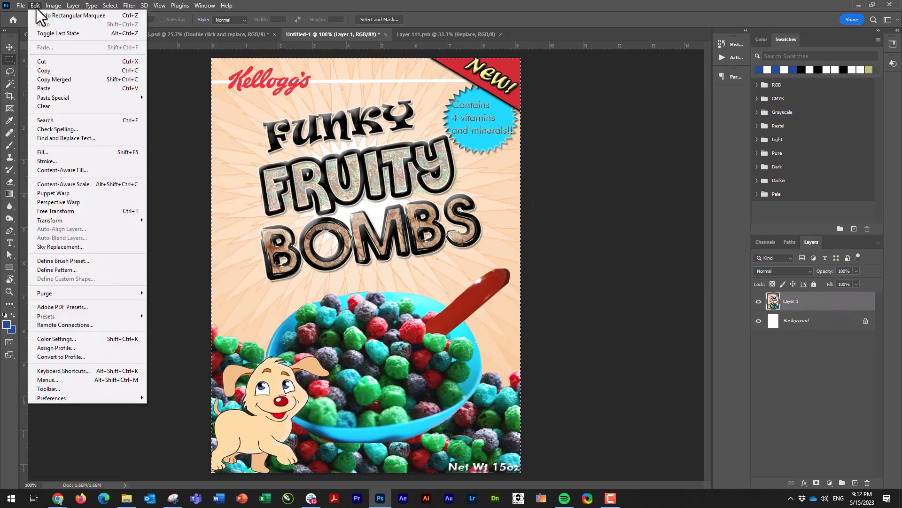
left_click(50, 78)
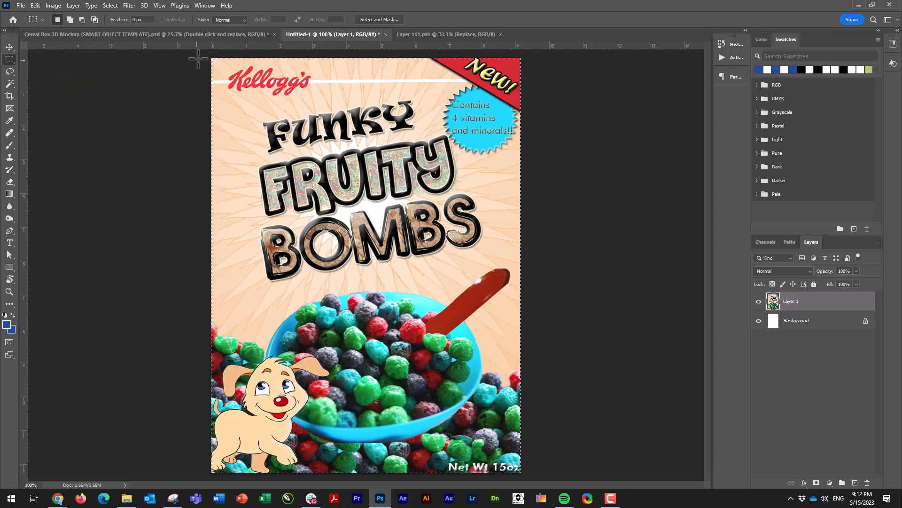
- Paste the copied artwork into Layer 111.psb, scale it to fill the canvas, and save it to update the mockup
left_click(189, 29)
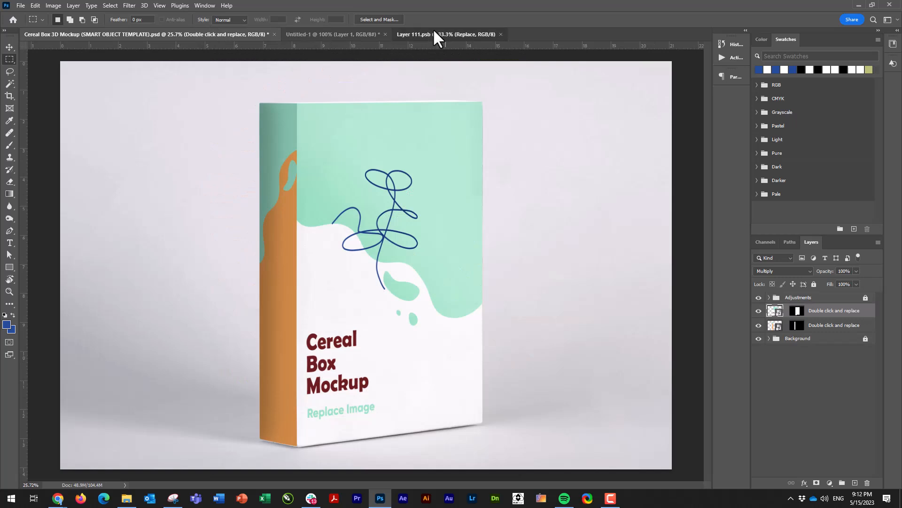
left_click(423, 34)
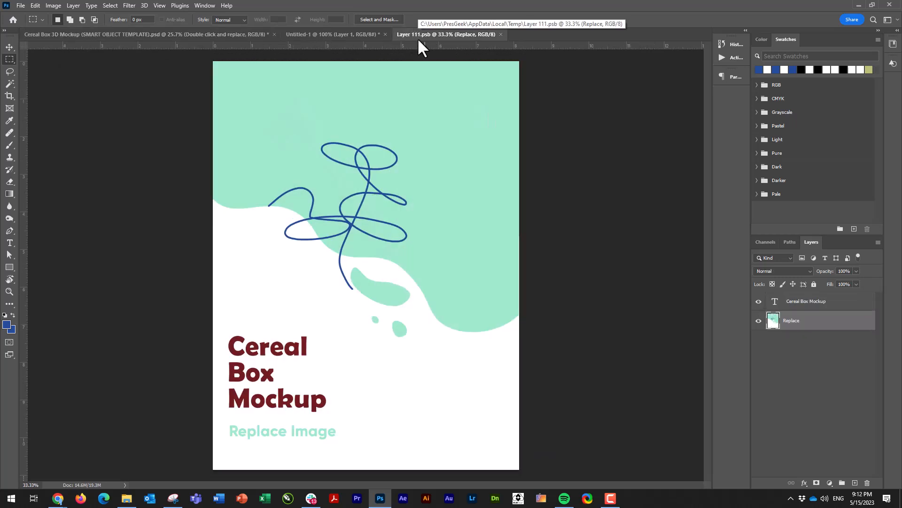
key("ctrl+v")
left_click(9, 47)
left_click_drag(373, 245, 271, 109)
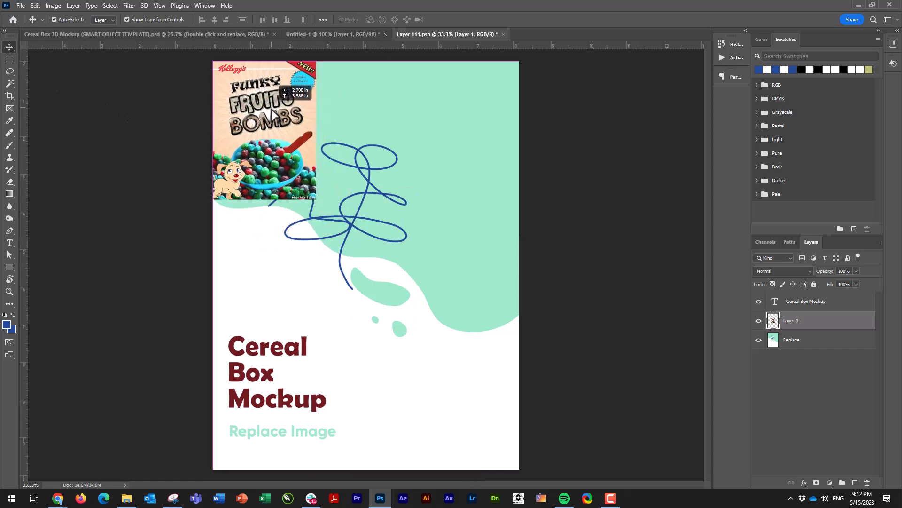
left_click_drag(315, 199, 520, 472)
left_click(464, 19)
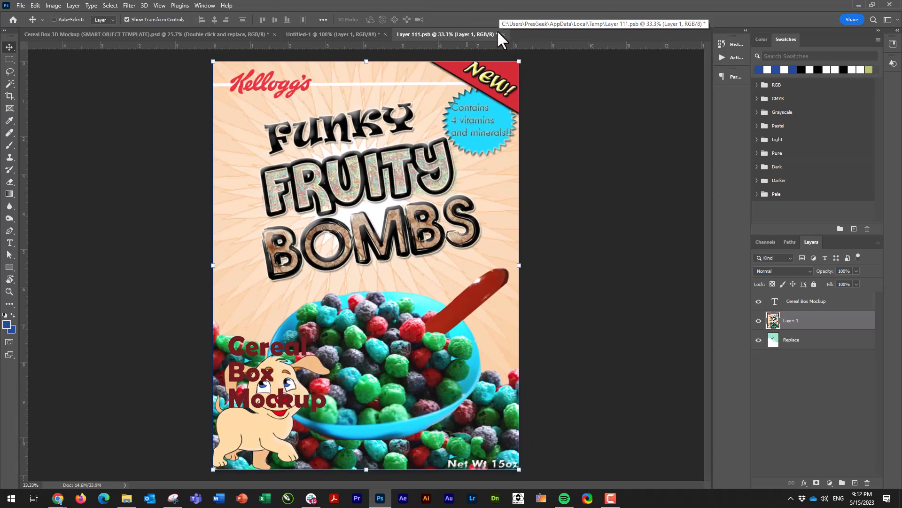
key("ctrl+s")
left_click(105, 34)
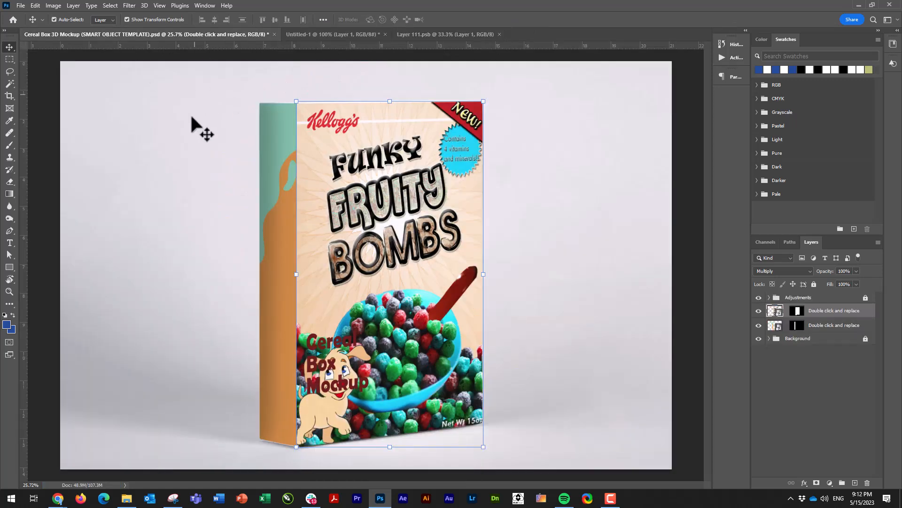
- Delete the Cereal Box Mockup text layer from Layer 111.psb and save it to update the mockup
left_click(461, 36)
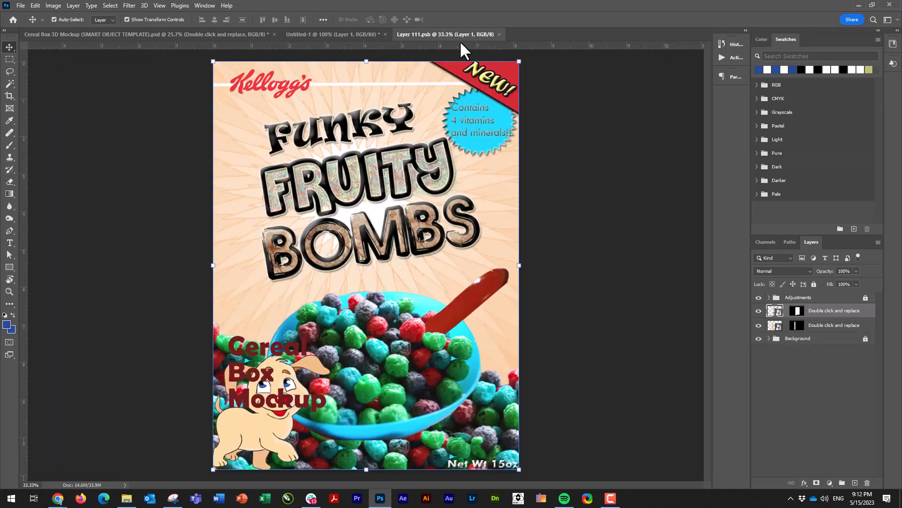
left_click(798, 303)
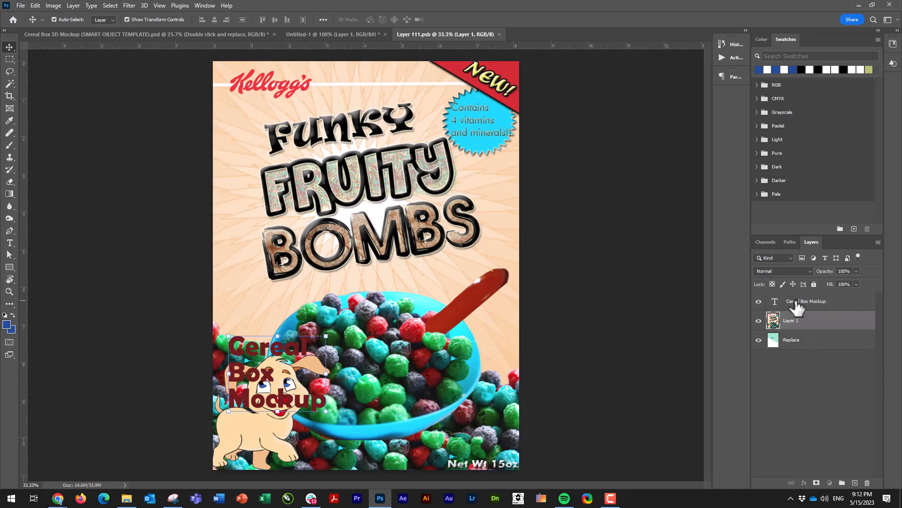
left_click(798, 304)
key("Delete")
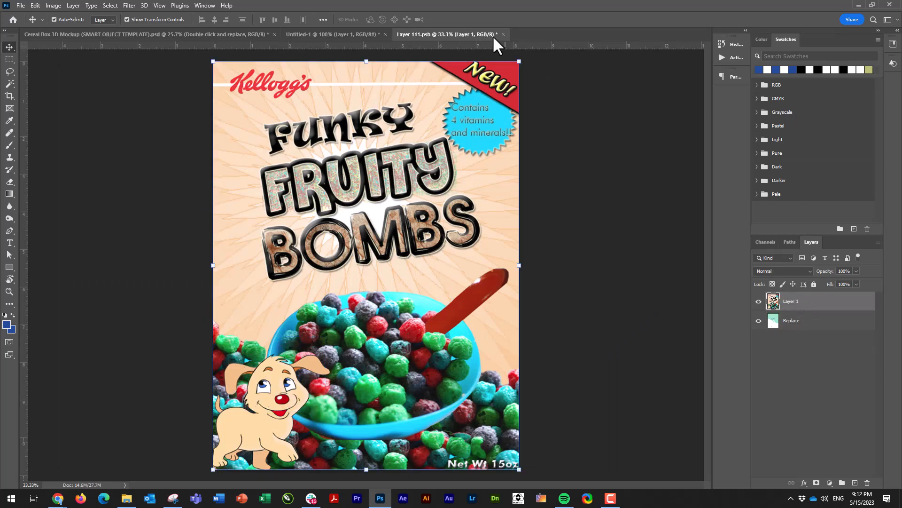
key("ctrl+s")
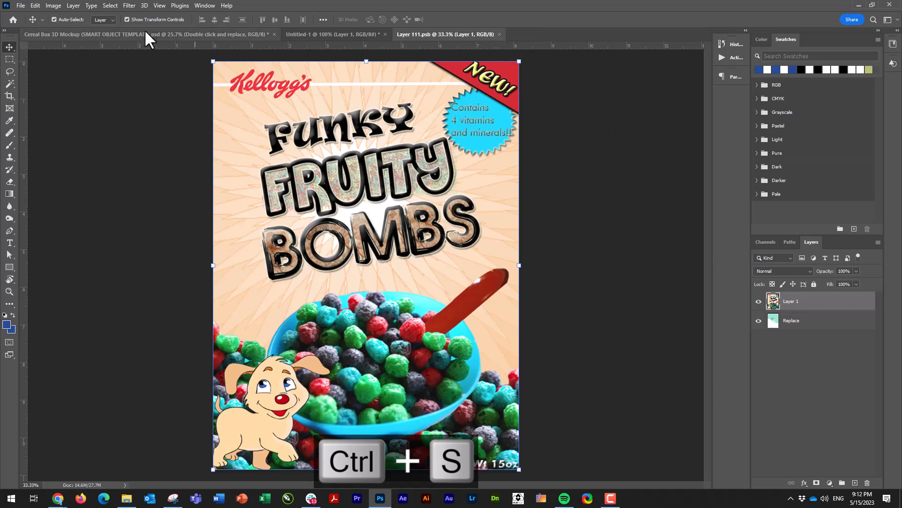
left_click(146, 34)
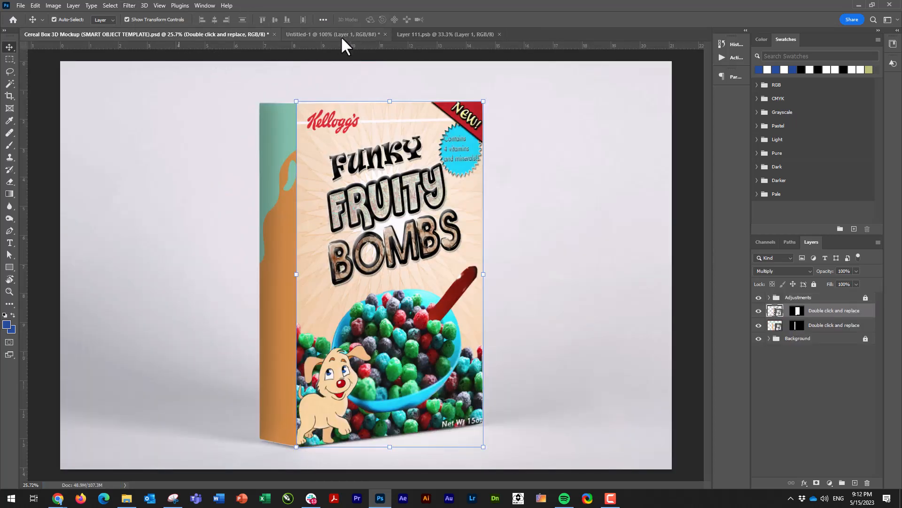
- Open the box side's smart object and place the Cereal Nutrition image in its upper part, scaled narrower than the panel
left_click(776, 330)
double_click(775, 328)
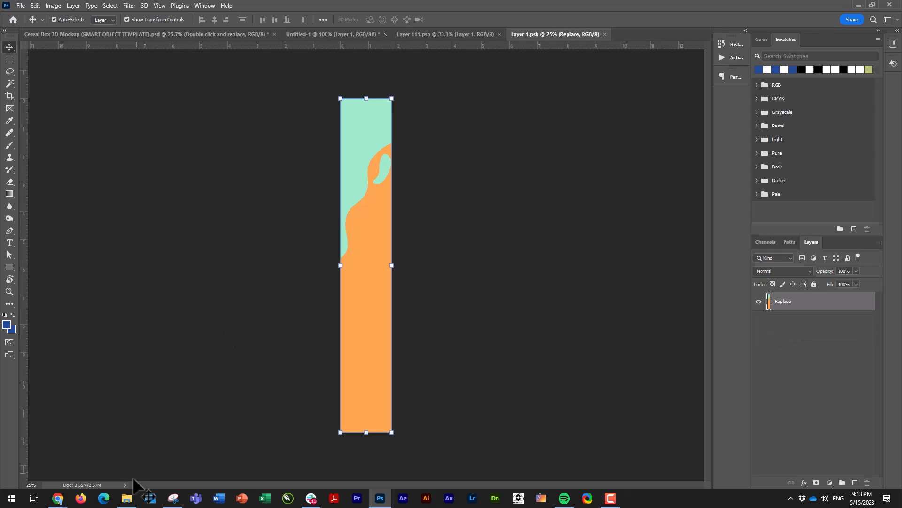
left_click(126, 500)
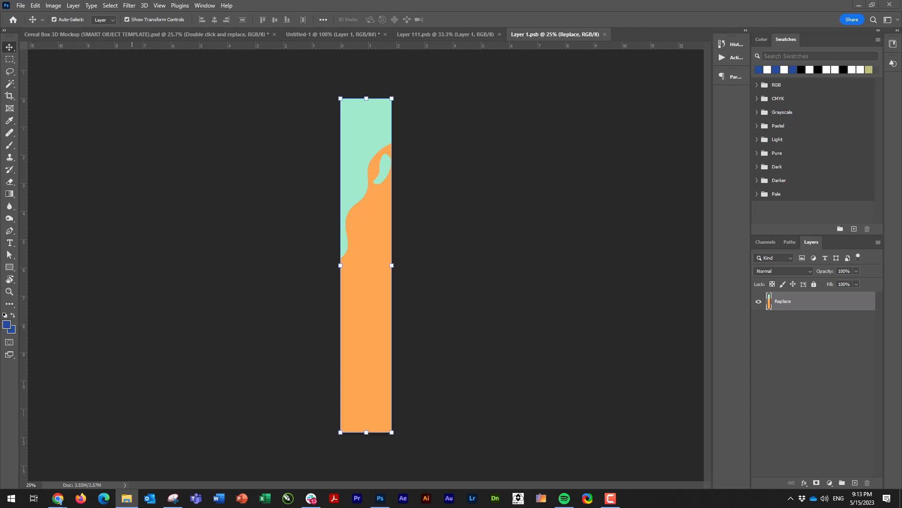
left_click_drag(901, 131, 361, 236)
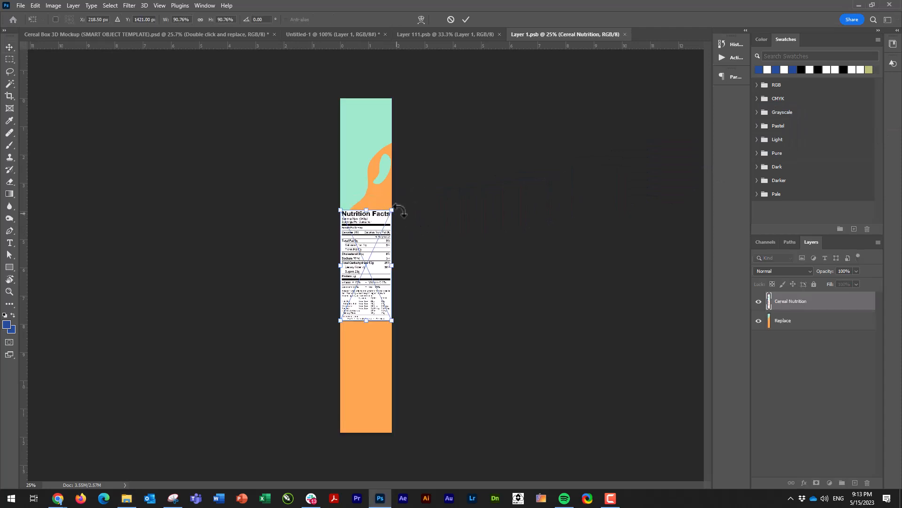
left_click_drag(393, 207, 370, 164)
key("Return")
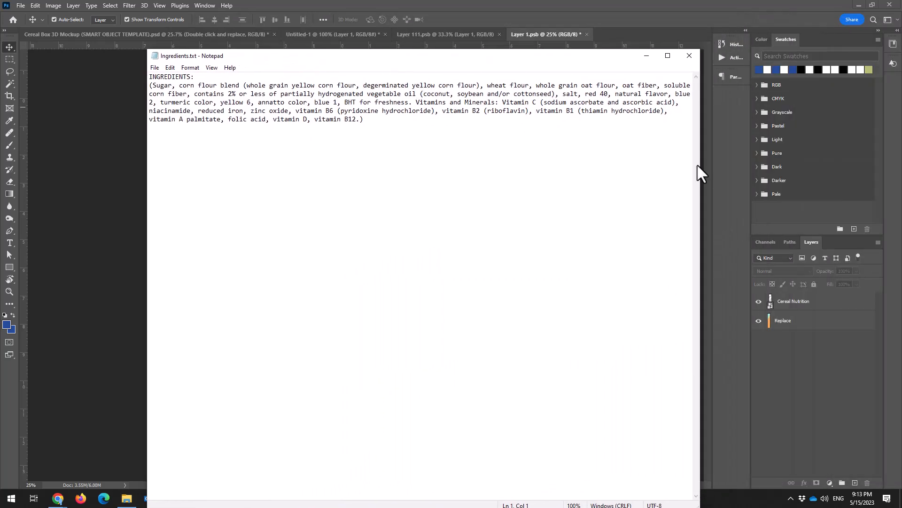
- Narrow the Ingredients.txt Notepad window, move it beside the side panel artwork, and copy the ingredient list below the heading
left_click_drag(700, 164, 315, 162)
left_click_drag(236, 50, 555, 62)
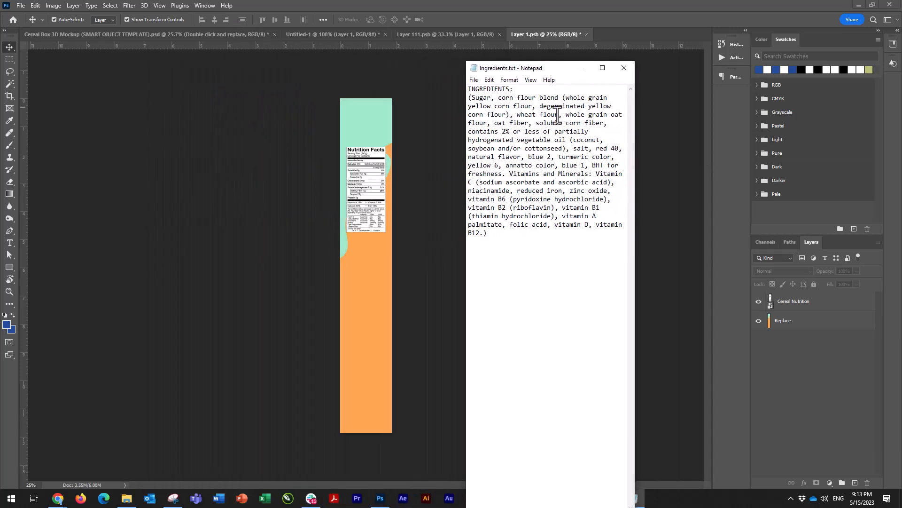
left_click_drag(497, 238, 460, 100)
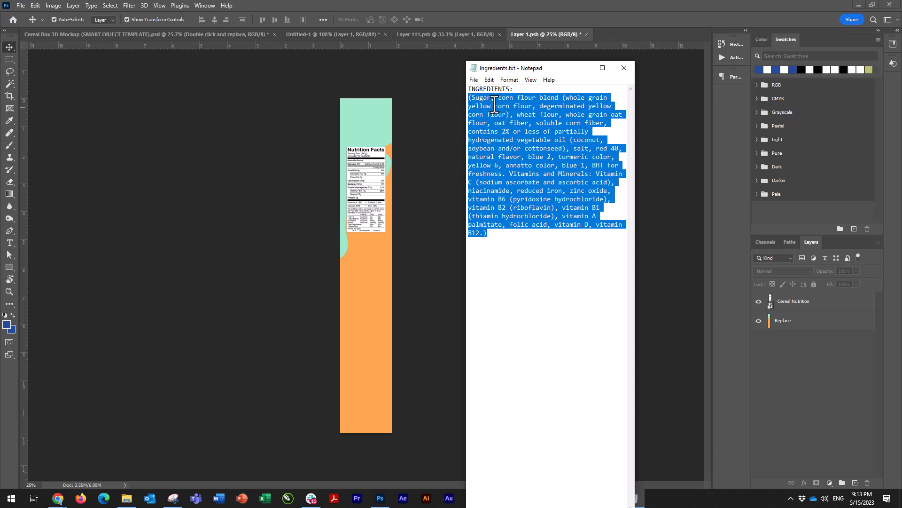
key("ctrl+c")
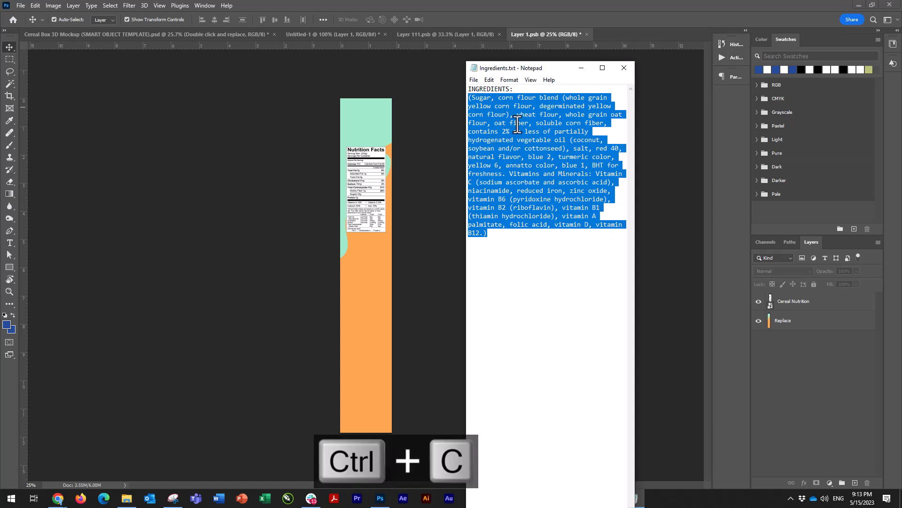
- Remove the opening and closing parentheses from the ingredient list in Notepad and copy the cleaned list without its heading
left_click(471, 98)
key("BackSpace")
left_click(489, 233)
key("BackSpace")
left_click_drag(489, 237, 452, 96)
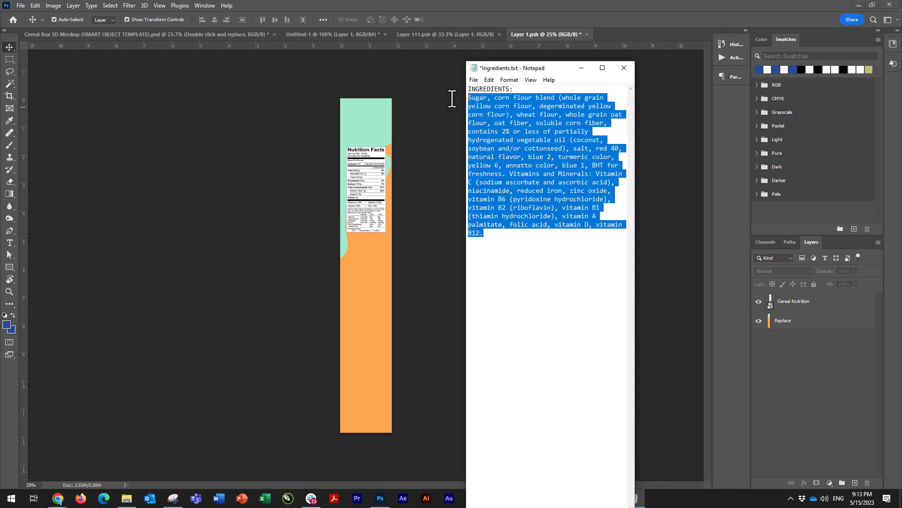
key("ctrl+c")
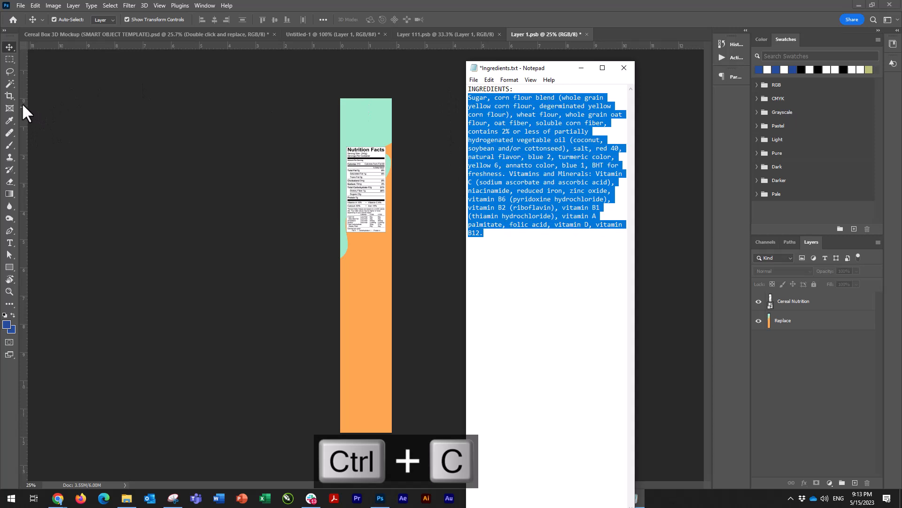
- Return to Photoshop, draw a paragraph text box below the Nutrition Facts label on the side panel, and paste the ingredient list into it
left_click(9, 243)
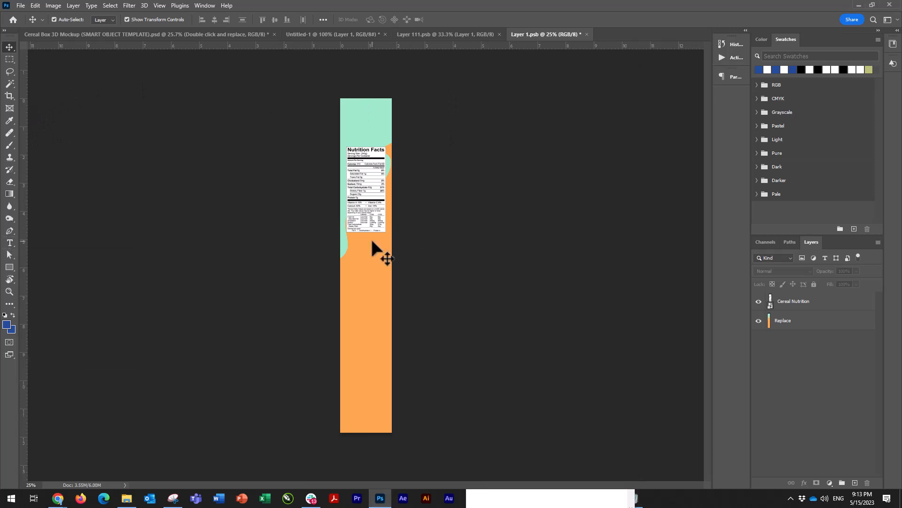
left_click(10, 241)
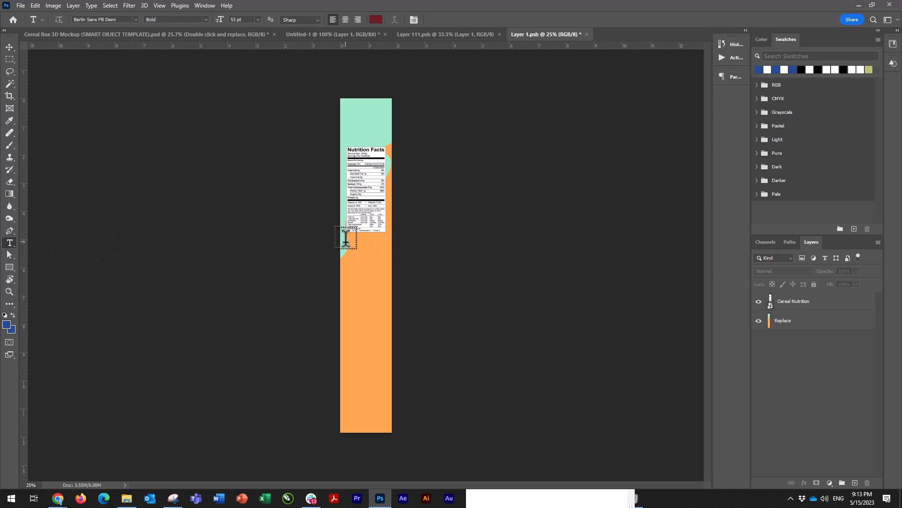
left_click_drag(346, 242, 388, 325)
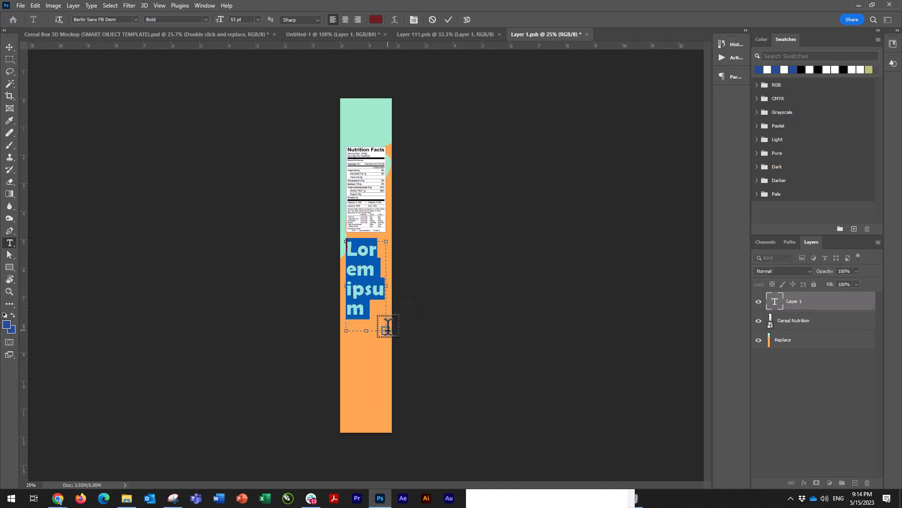
key("ctrl+v")
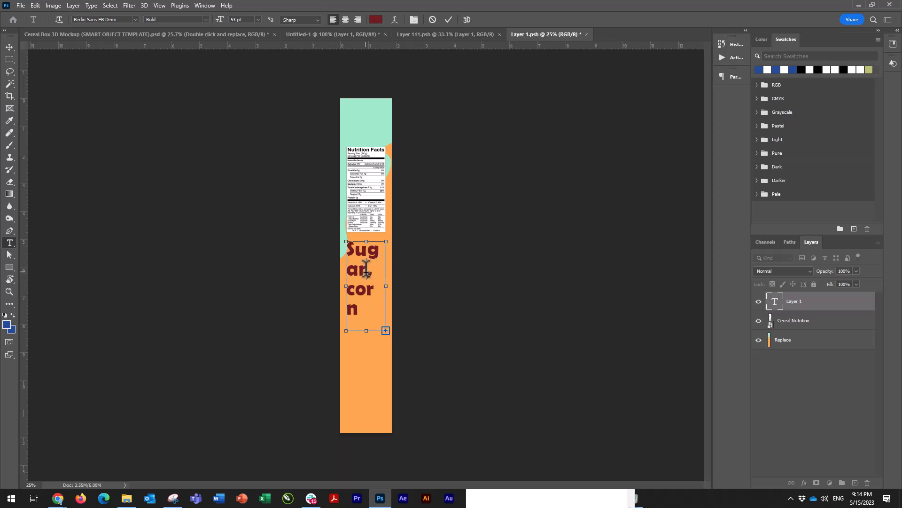
- Format all of the ingredients text in Arsenal at 8 pt with 10 pt leading
key("ctrl+a")
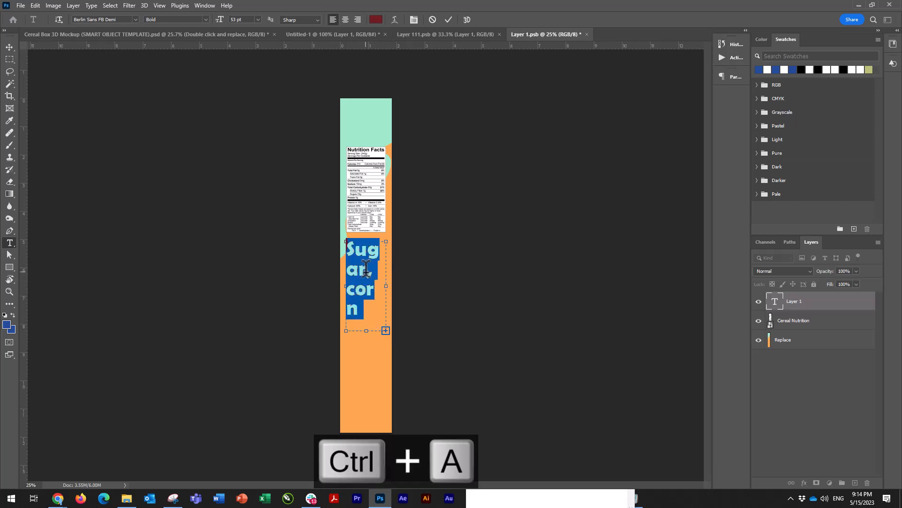
left_click(135, 19)
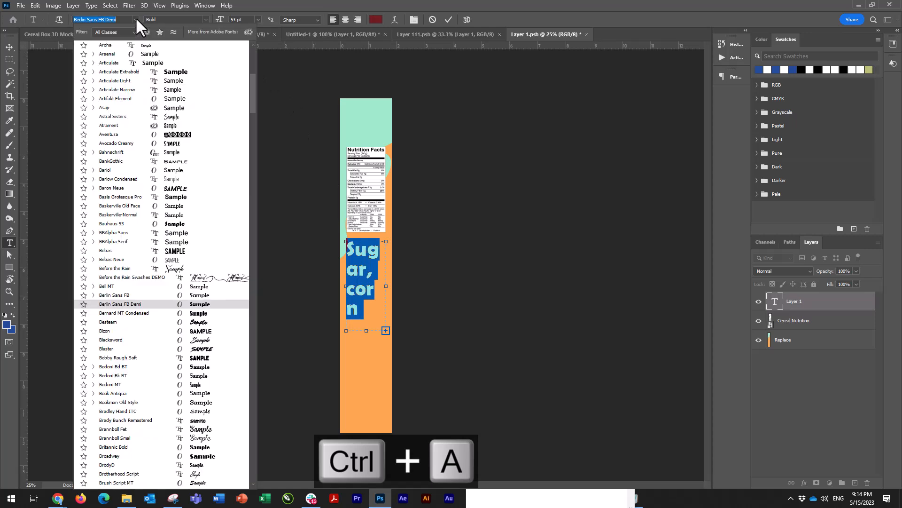
left_click(134, 56)
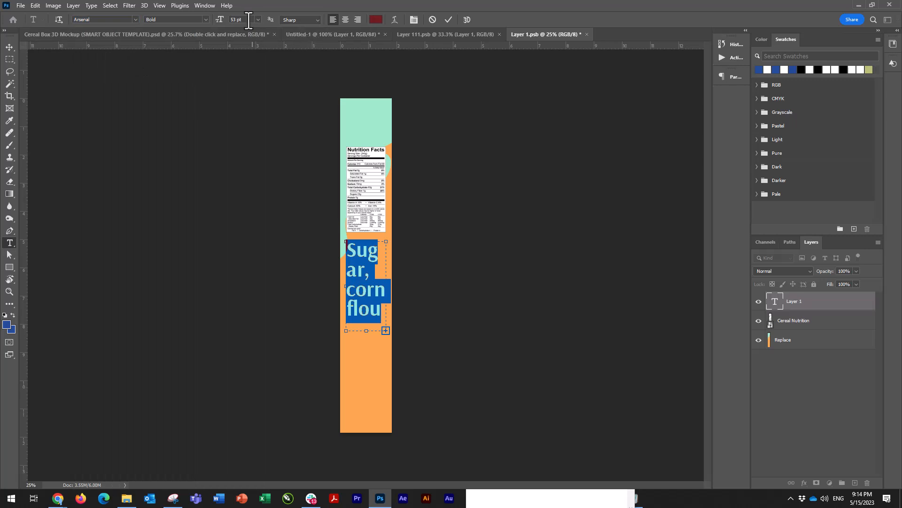
left_click_drag(221, 23, 220, 26)
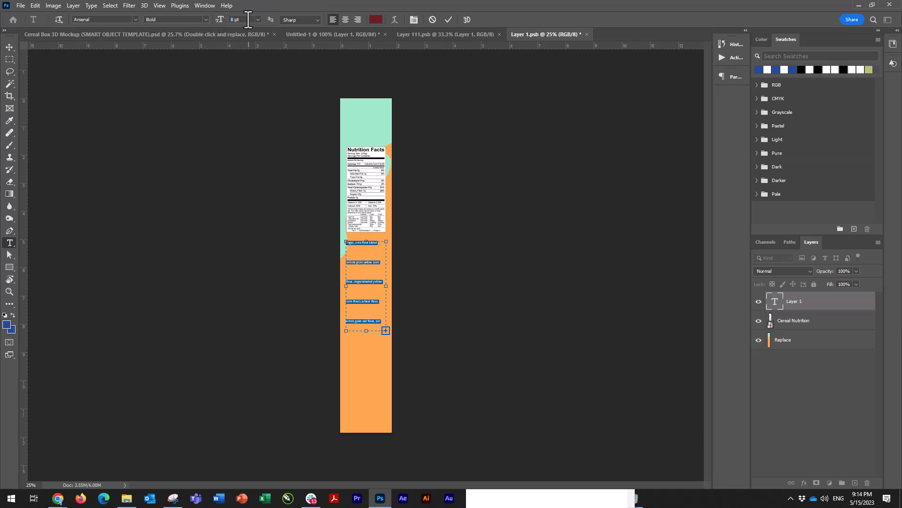
left_click(206, 5)
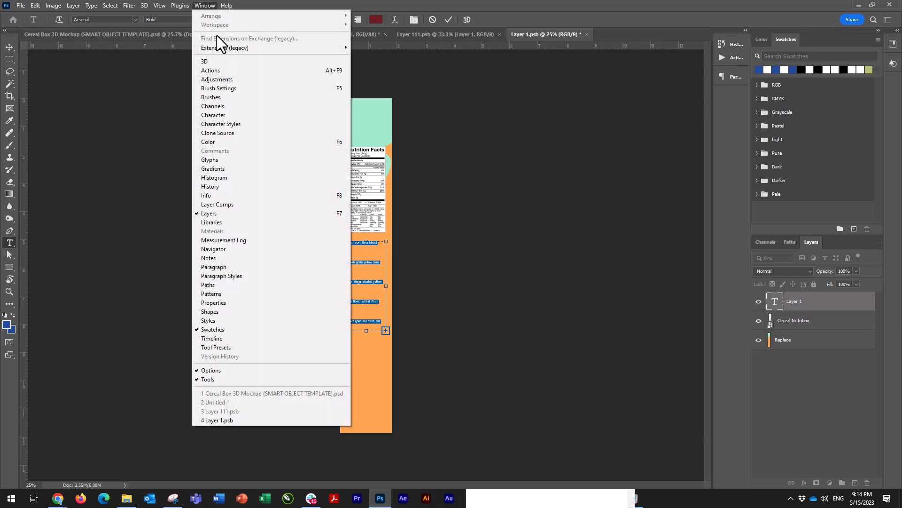
left_click(213, 114)
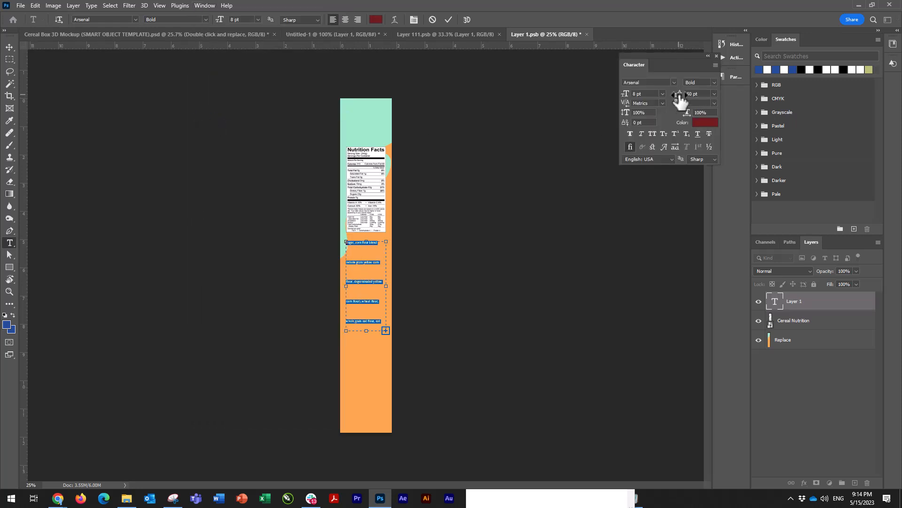
left_click_drag(680, 93, 660, 100)
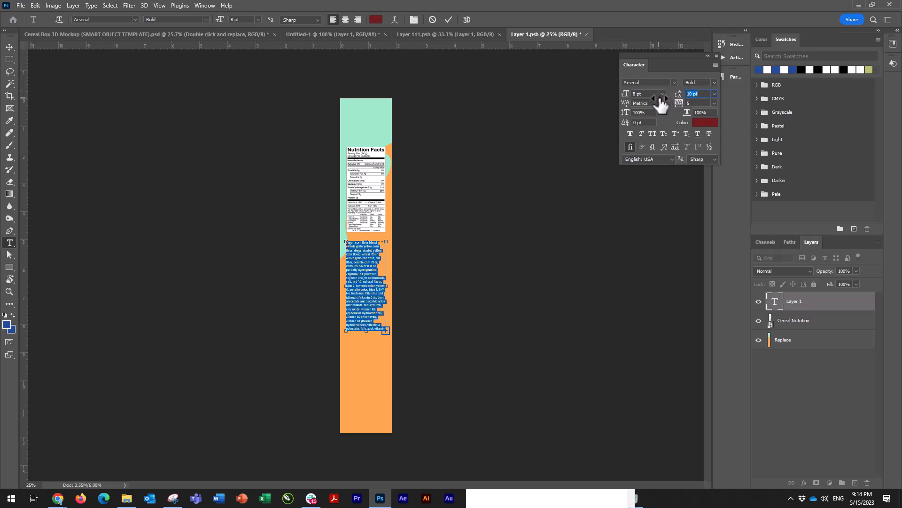
- Widen the ingredients text box slightly and move it to the lower part of the side panel
left_click_drag(386, 284, 368, 335)
left_click(8, 46)
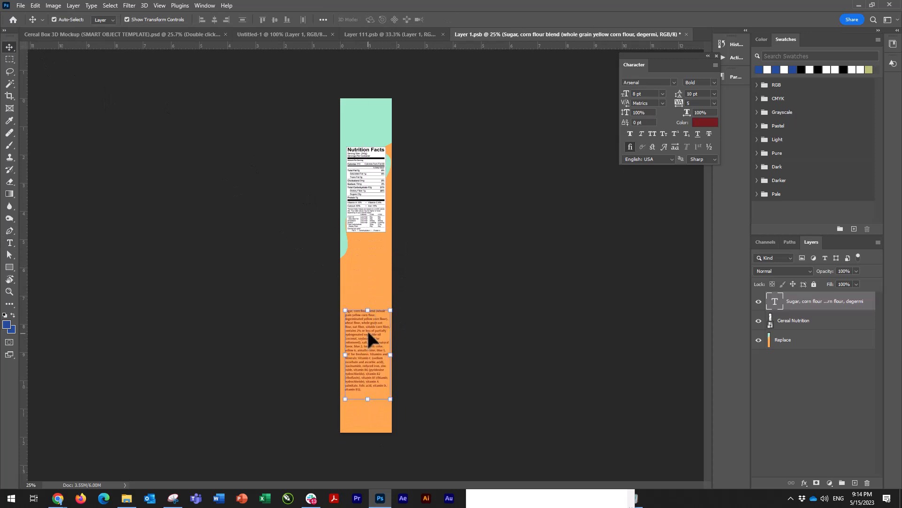
left_click(472, 269)
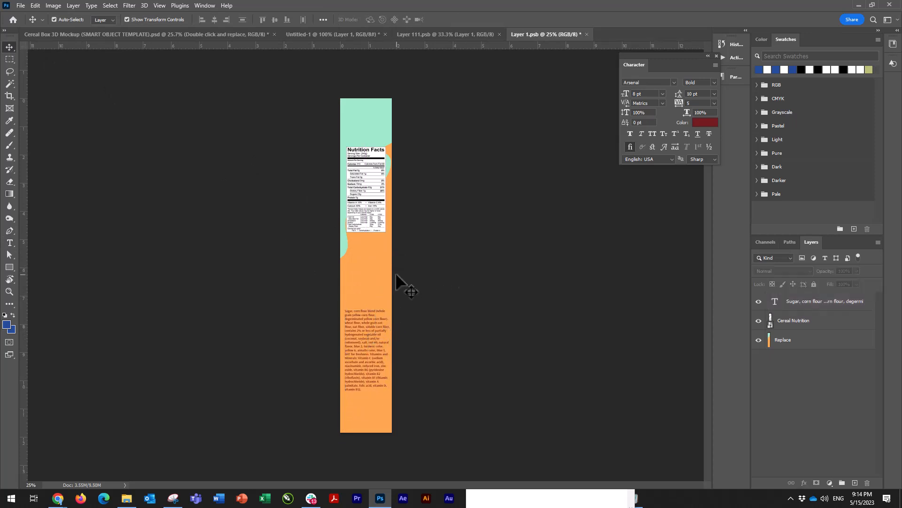
- Sample the light peach background beside the Kellogg's logo in the Untitled-1 artwork as the foreground color
left_click(349, 35)
left_click(10, 121)
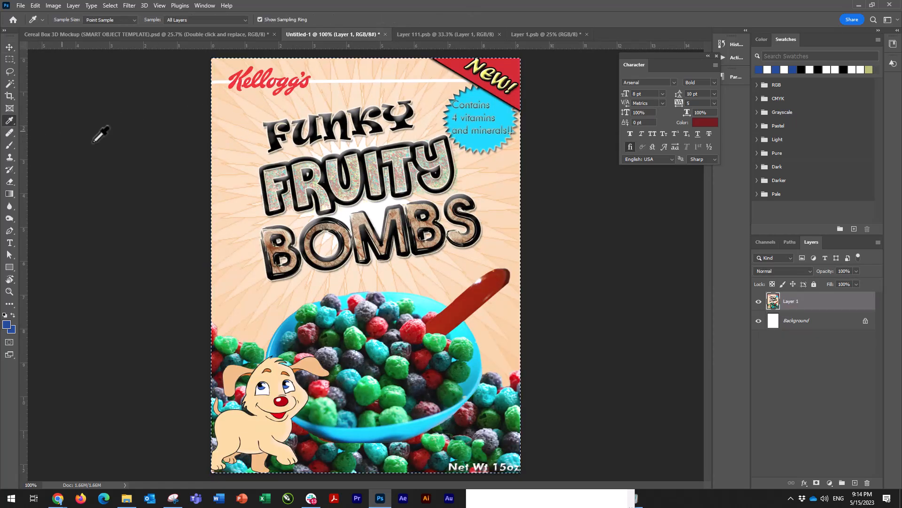
key("ctrl+a")
left_click(230, 111)
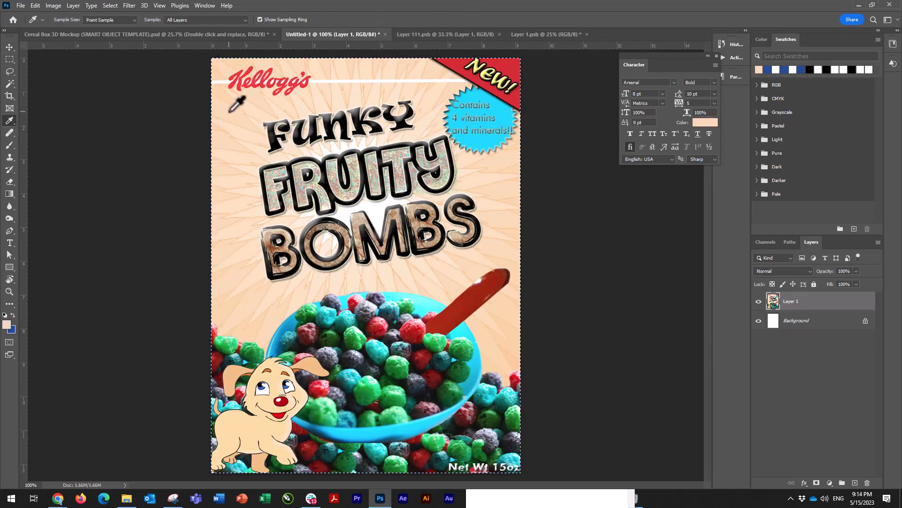
- Add a new layer to Layer 1.psb, fill it with the sampled peach, and place it between the Cereal Nutrition and Replace layers
left_click(547, 35)
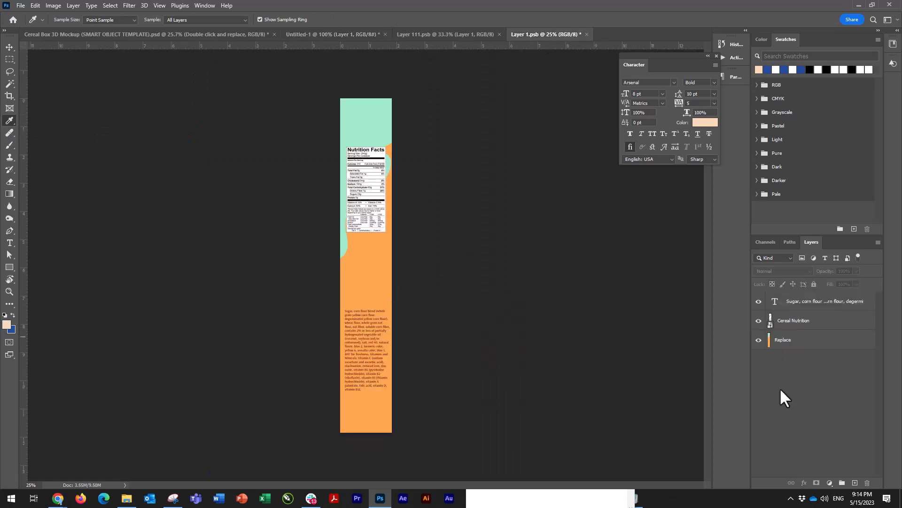
left_click(855, 483)
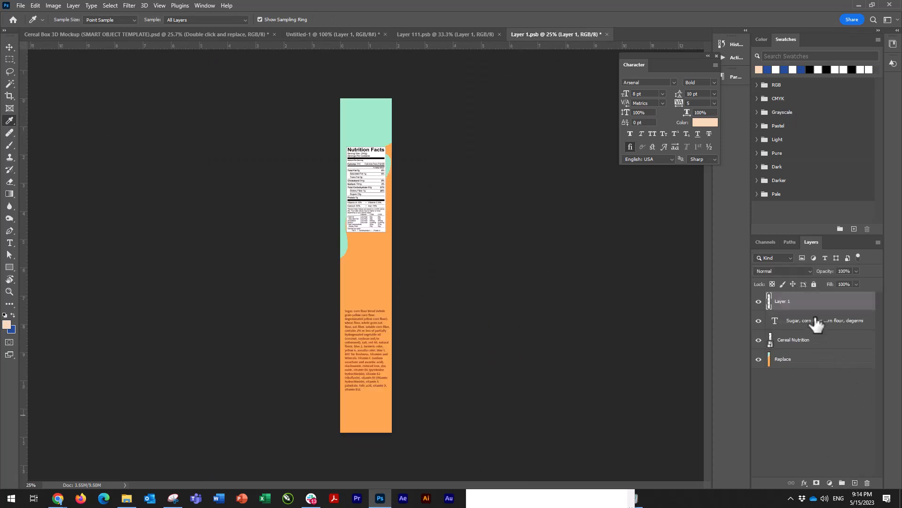
key("alt+BackSpace")
left_click_drag(812, 302, 808, 345)
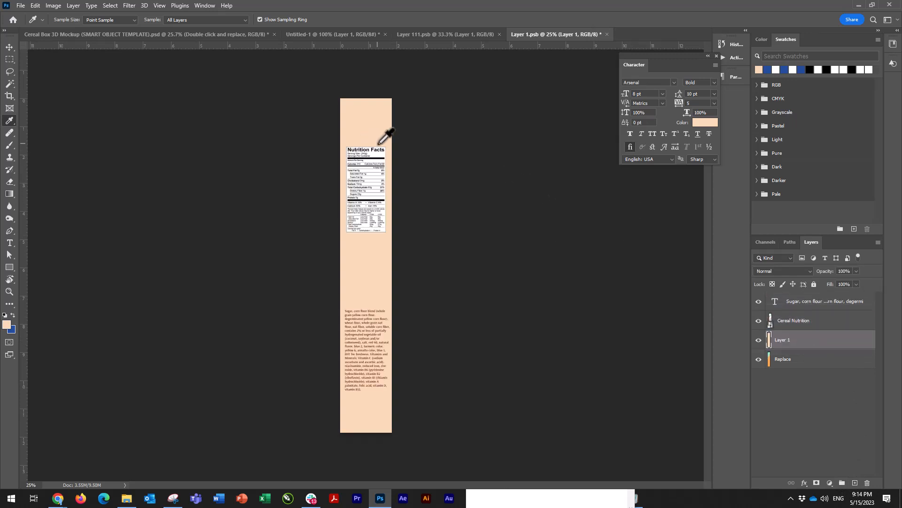
- Save Layer 1.psb and switch to the Cereal Box 3D Mockup document to view the updated side
left_click(9, 47)
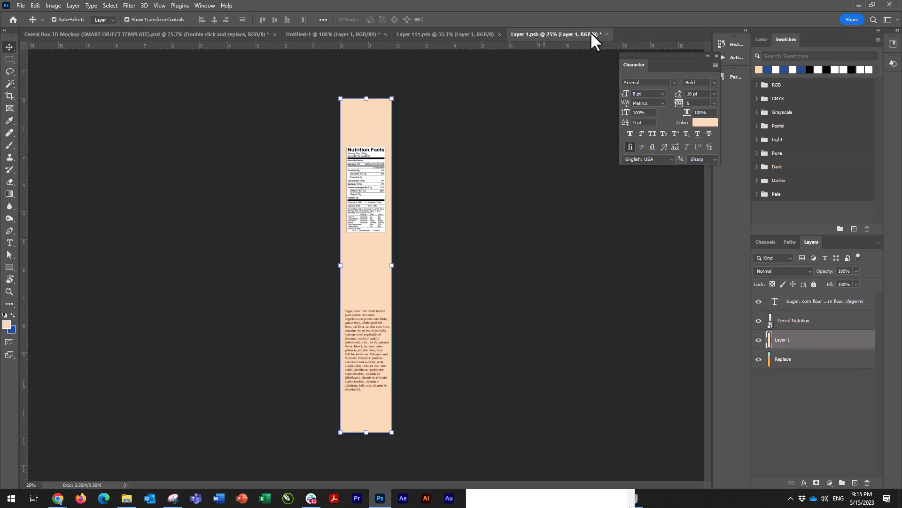
key("ctrl+s")
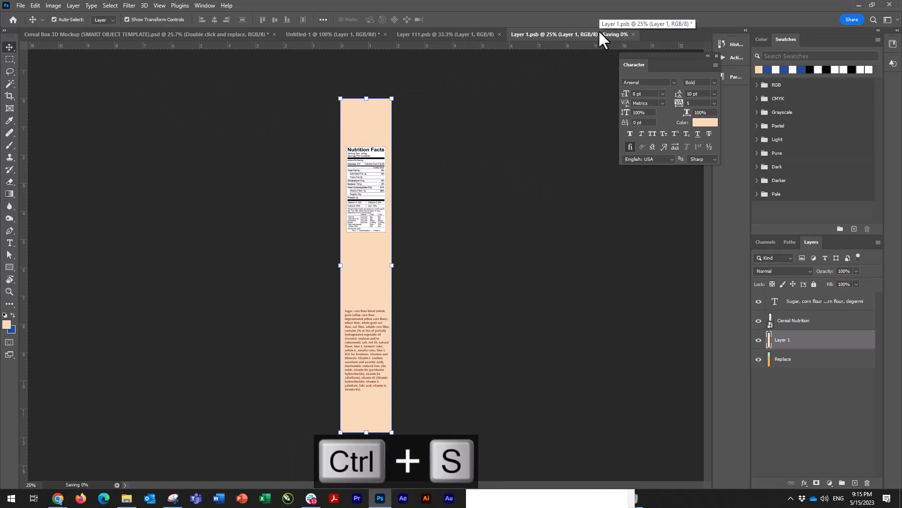
left_click(176, 31)
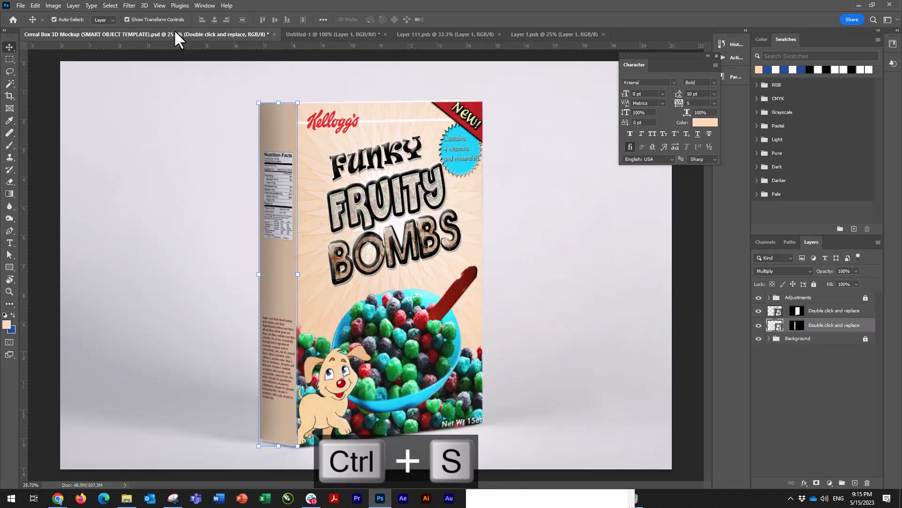